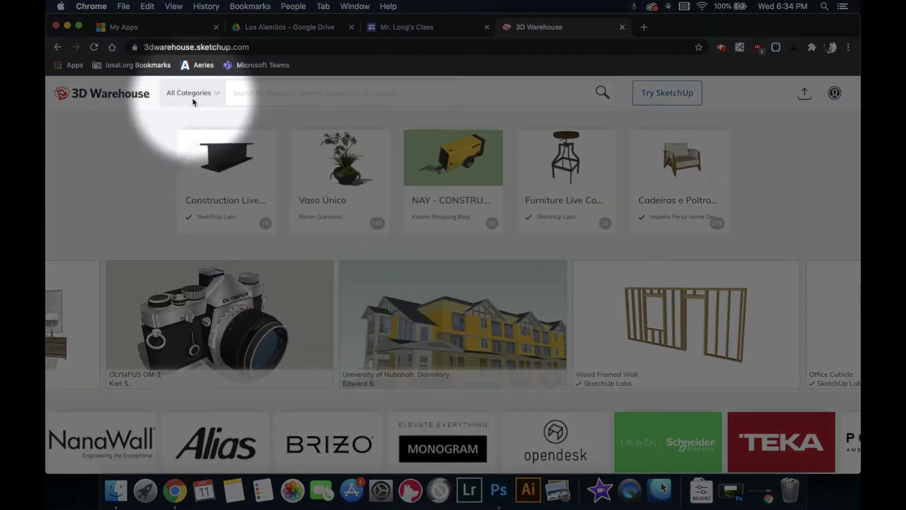
Step: Filter the 3D Warehouse listing to the Architecture category and the Houses subcategory
click(202, 92)
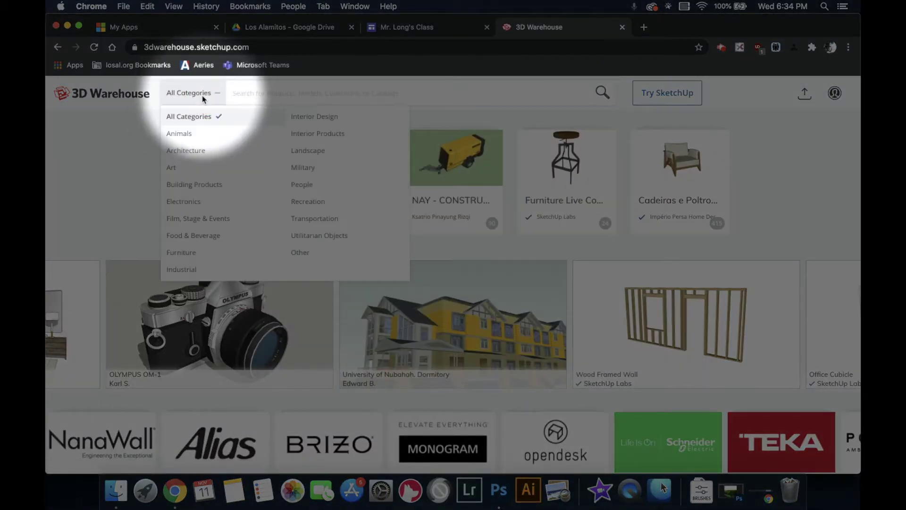
click(196, 151)
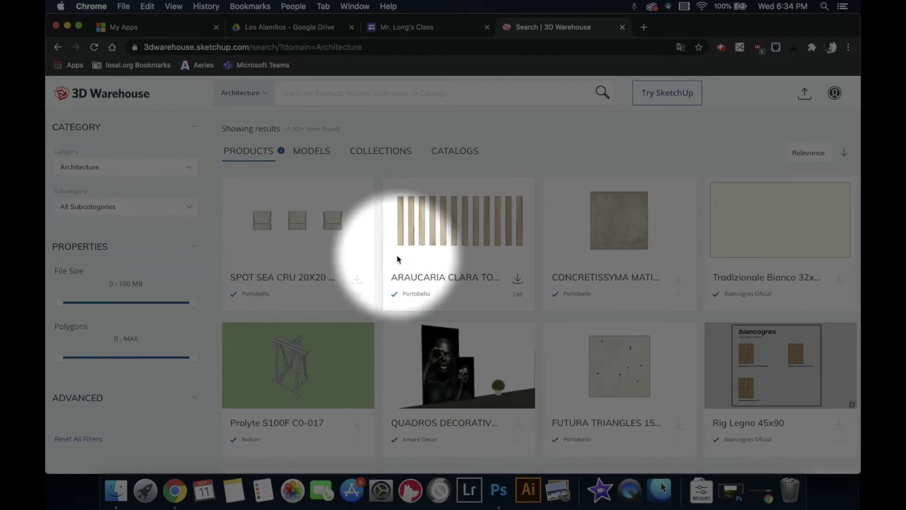
click(136, 206)
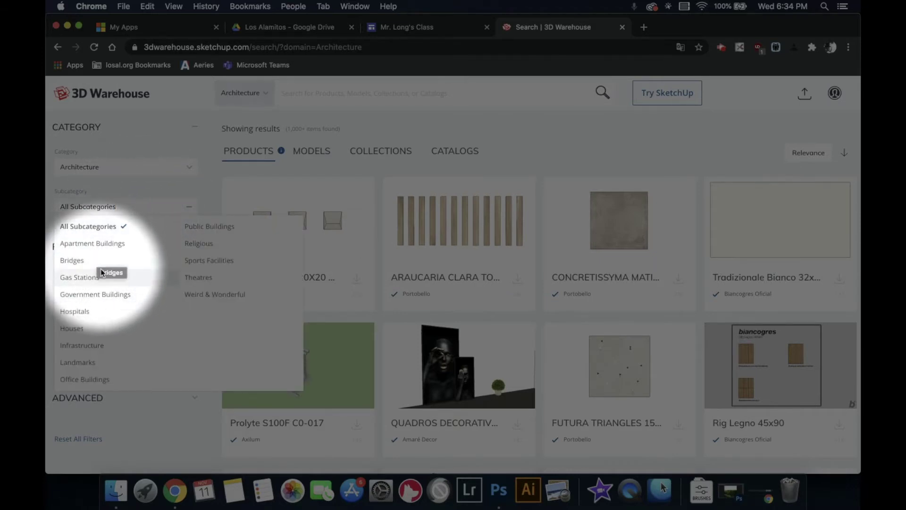
click(78, 328)
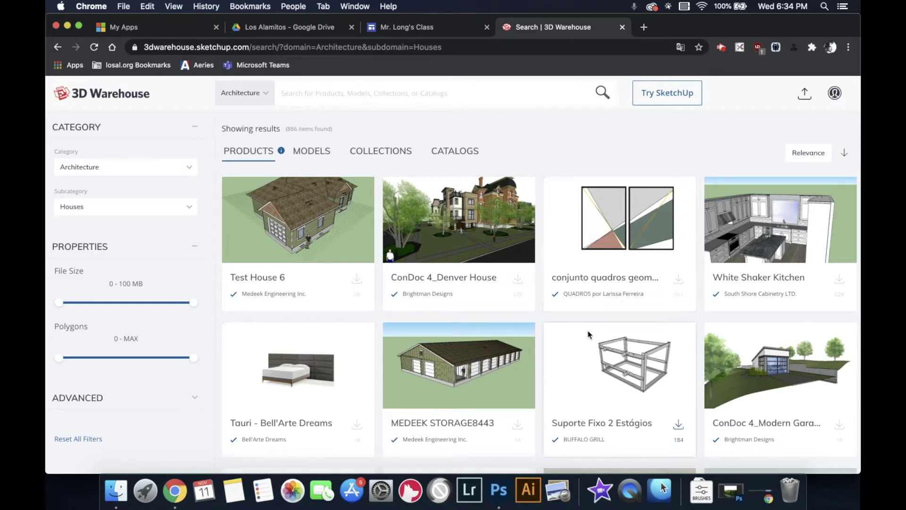
Step: Look through the Houses product results for a simple building model with visible doors and windows
scroll(588, 334, down, 10)
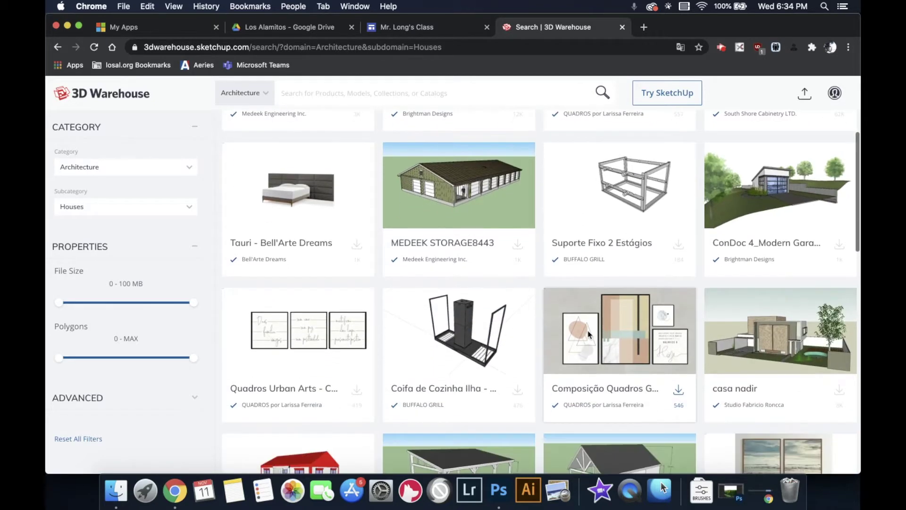
scroll(588, 334, down, 5)
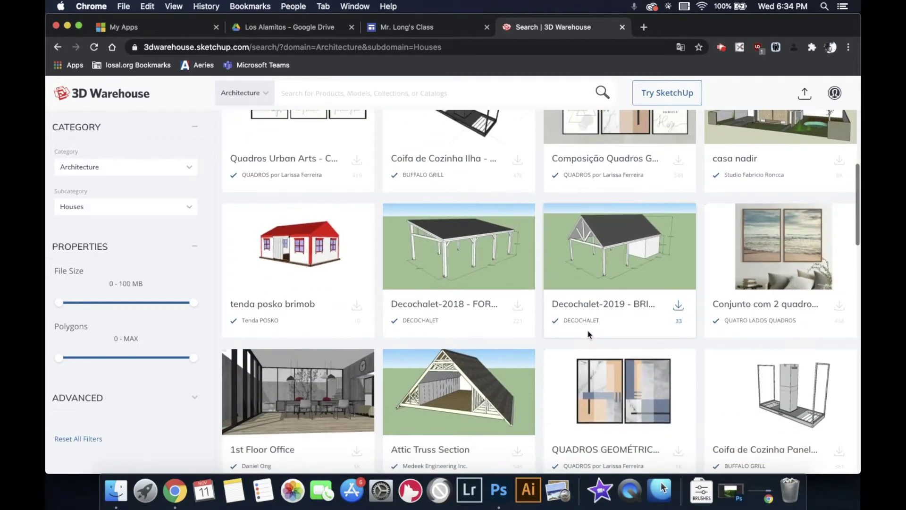
scroll(588, 334, down, 6)
scroll(588, 334, down, 3)
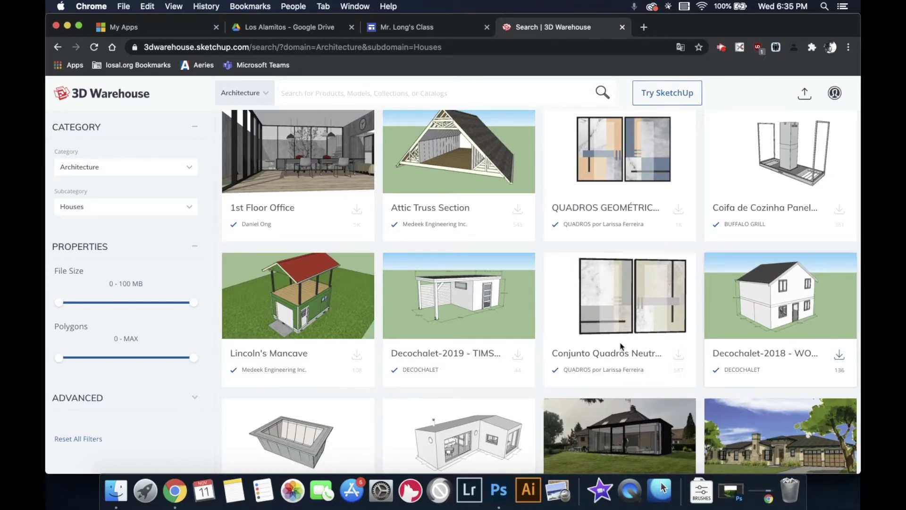
scroll(588, 339, down, 7)
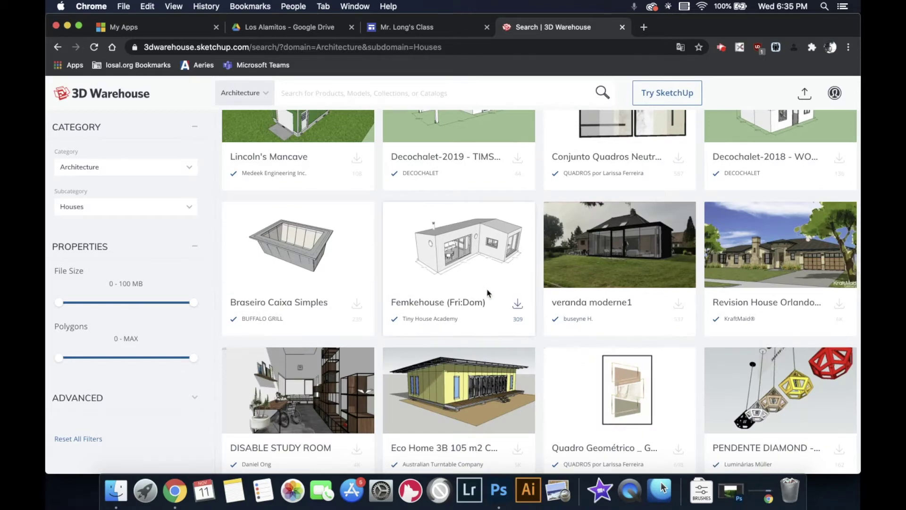
scroll(460, 273, down, 12)
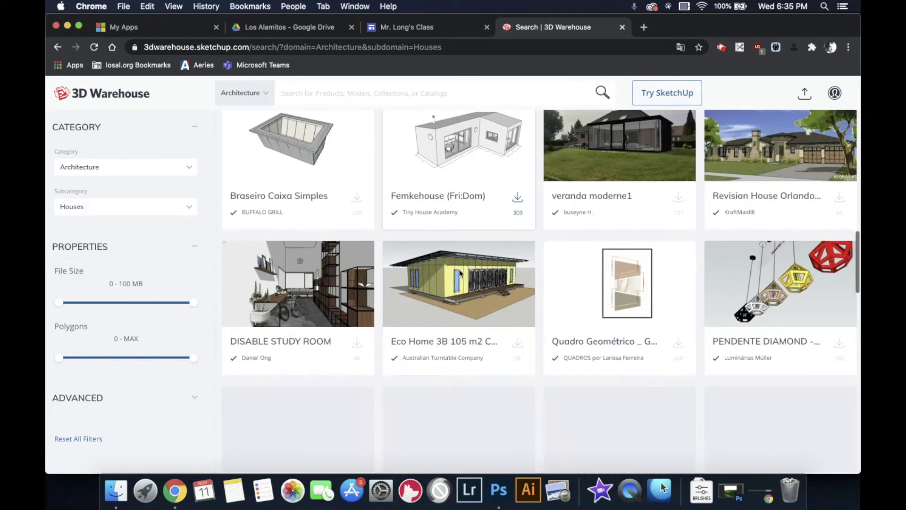
scroll(460, 273, down, 6)
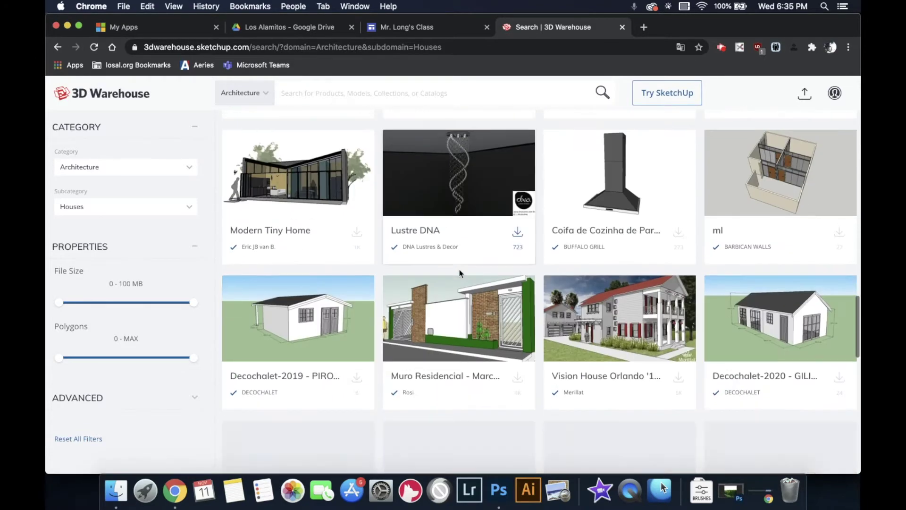
scroll(460, 272, down, 4)
scroll(460, 274, up, 1)
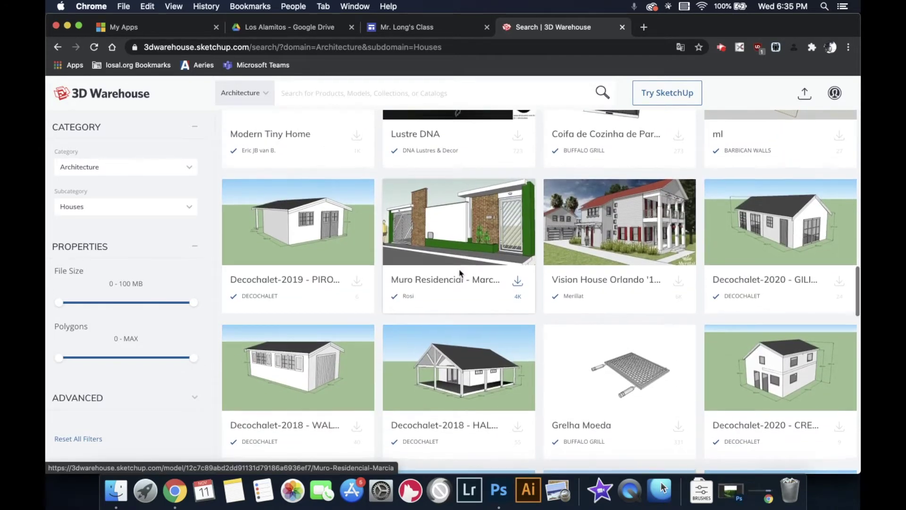
scroll(460, 273, up, 1)
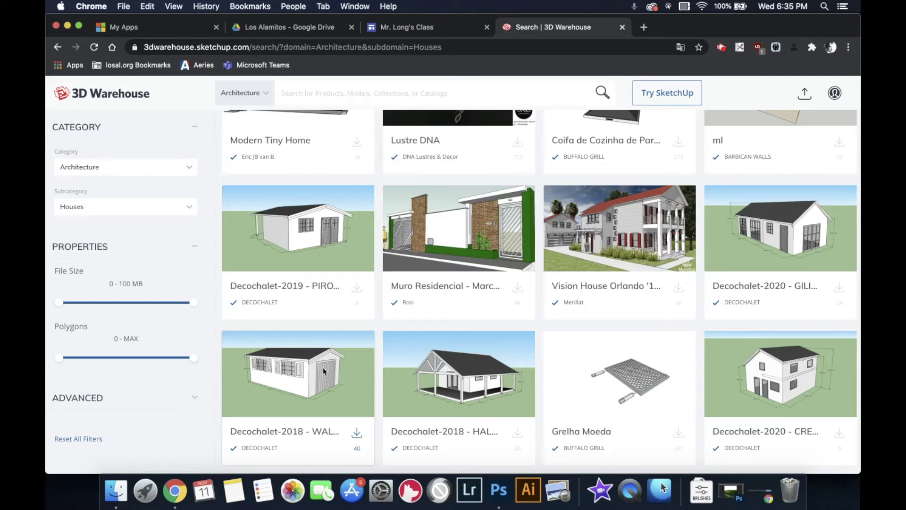
click(347, 386)
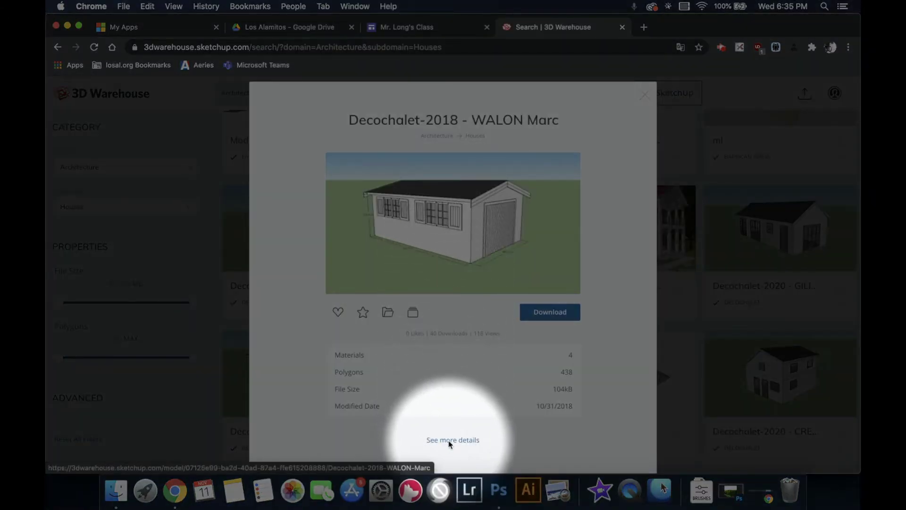
click(452, 442)
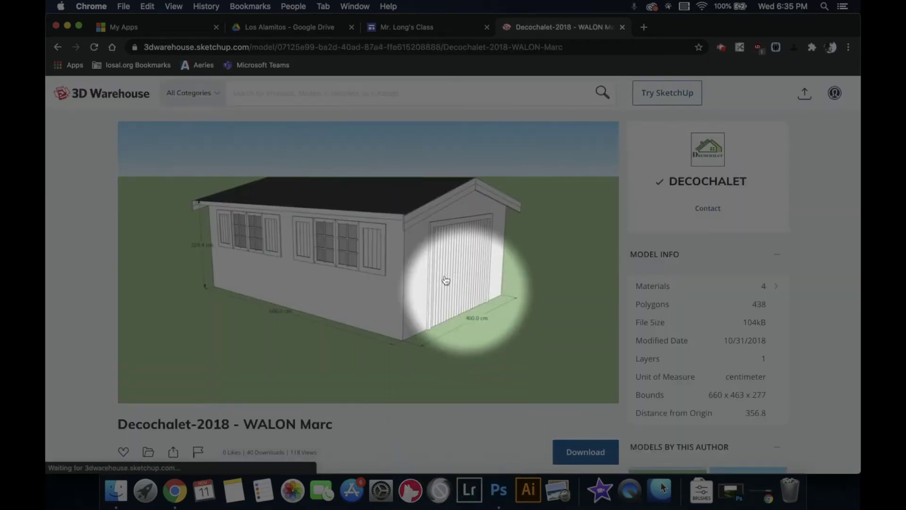
mouse_move(405, 258)
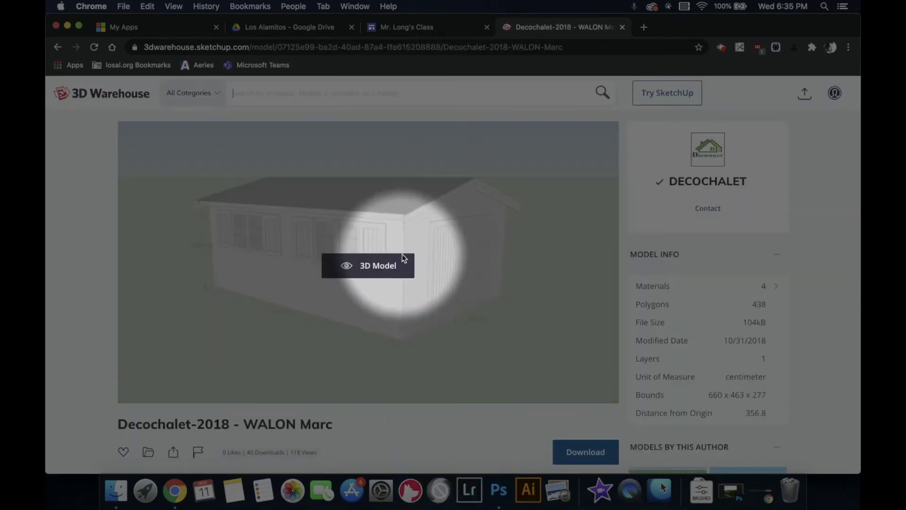
click(365, 268)
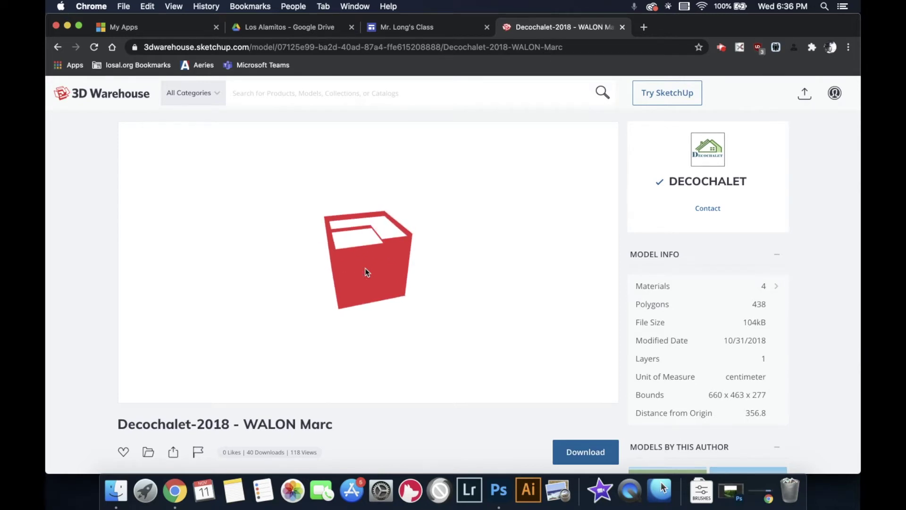
Step: Orbit, pan and zoom the house model to frame the long side with the door and single shuttered window
drag(319, 266, 473, 198)
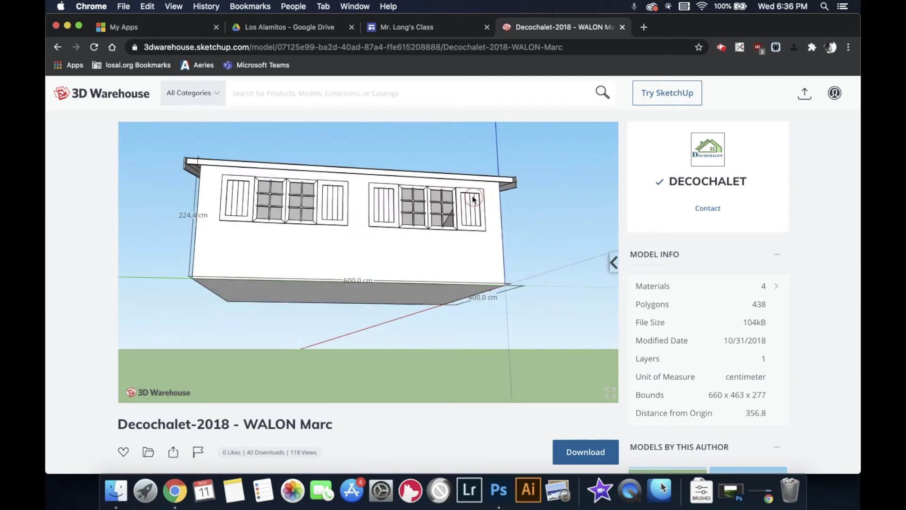
drag(279, 224, 551, 306)
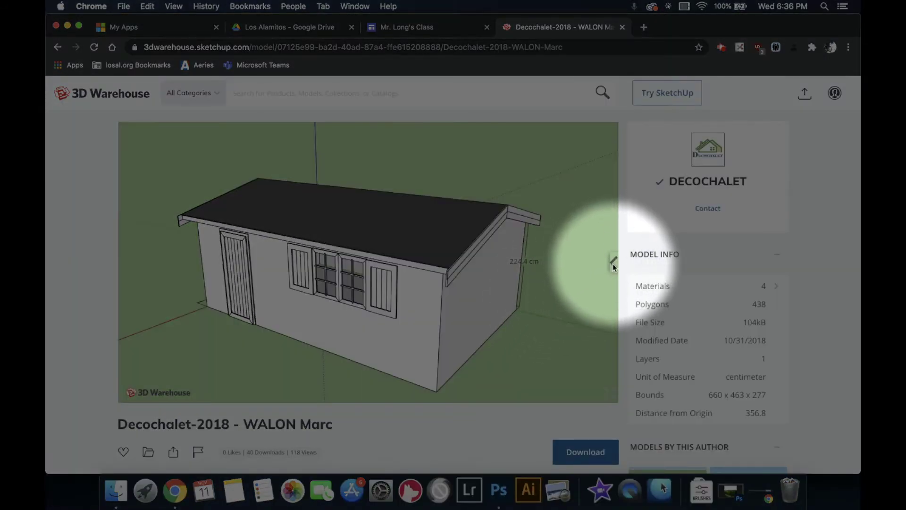
click(613, 264)
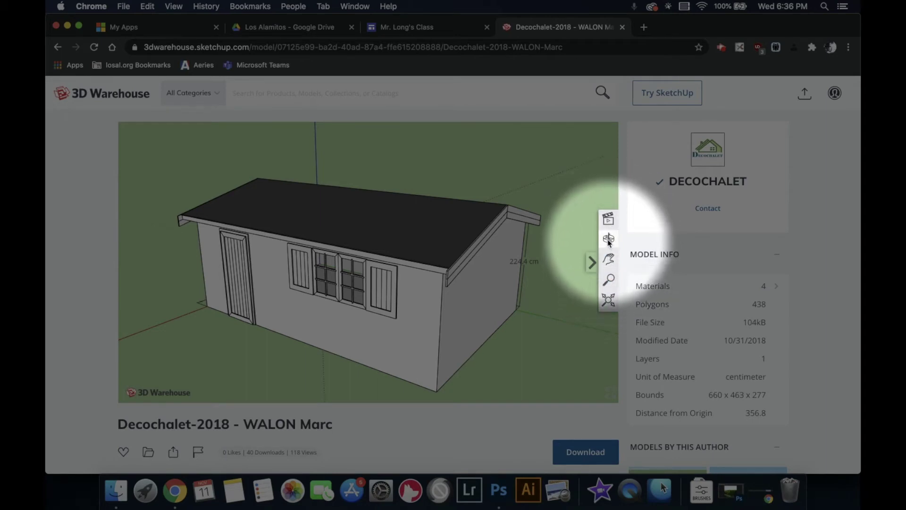
click(608, 239)
click(409, 282)
drag(408, 281, 409, 250)
click(605, 281)
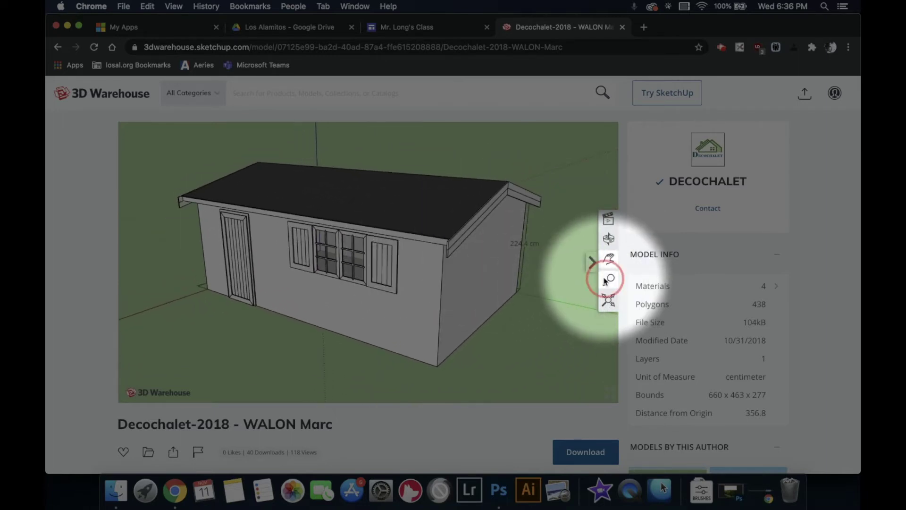
drag(469, 283, 444, 303)
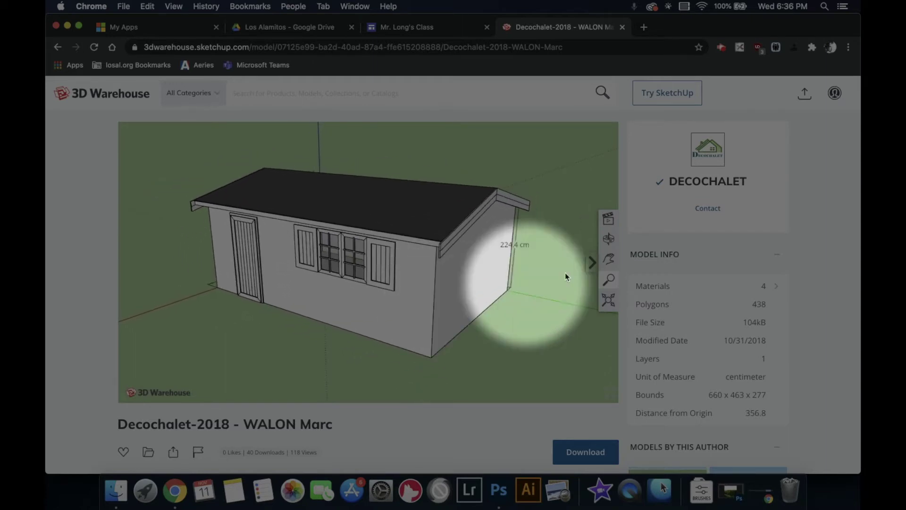
click(609, 239)
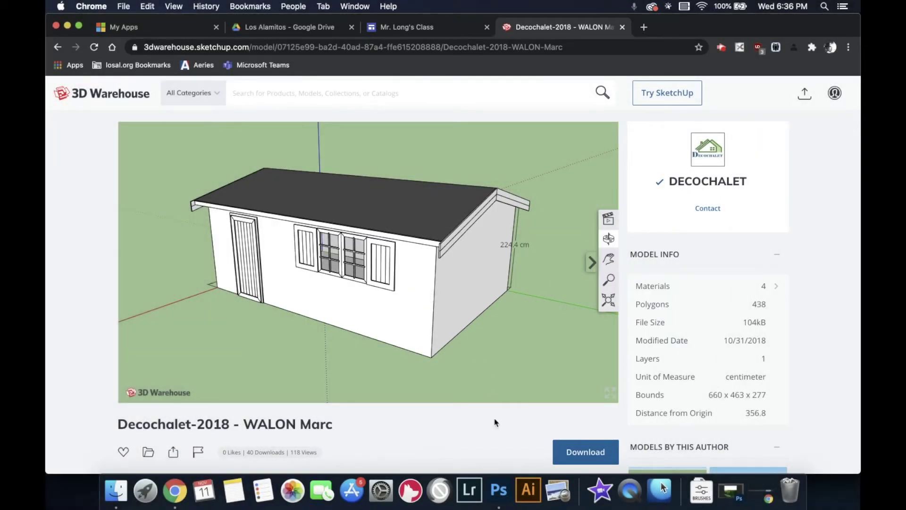
Step: View the Dream House Demo document in Photoshop and return to the house model in the browser
click(722, 495)
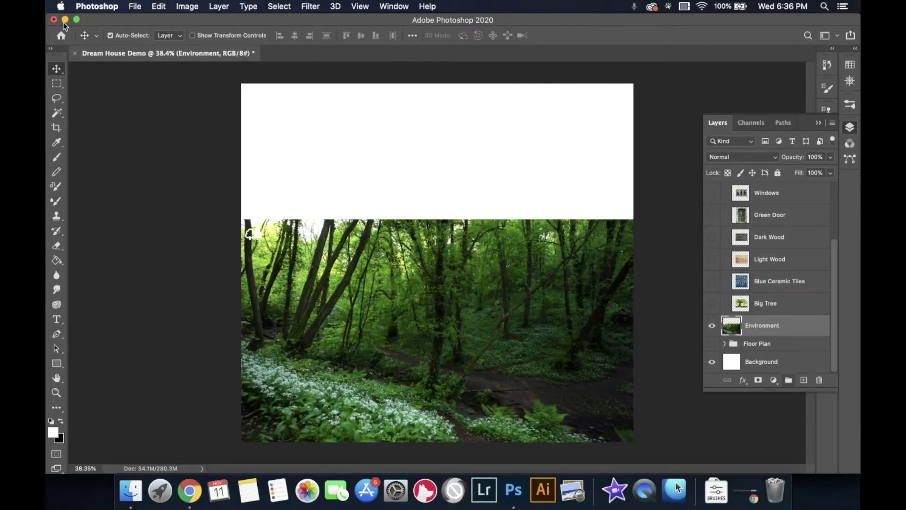
click(64, 20)
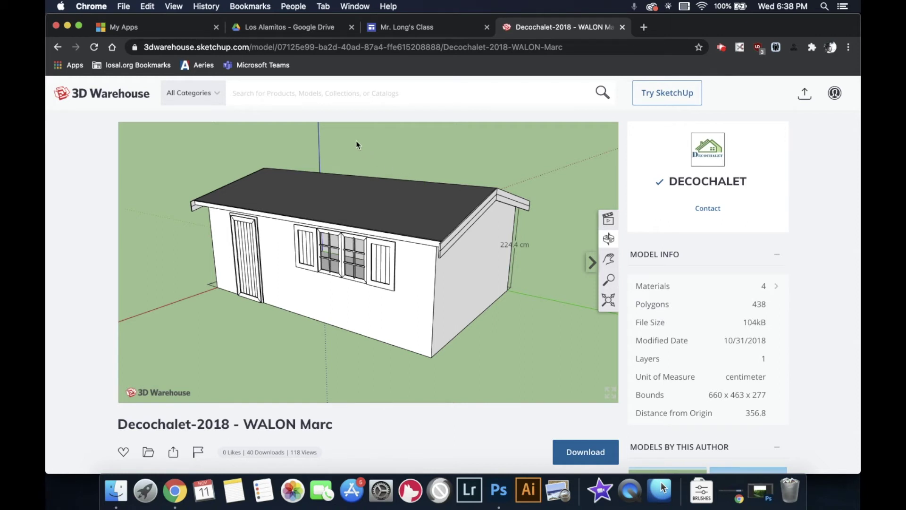
Step: Capture a region screenshot of the house's door-and-window side in the 3D viewer
key(super+shift+4)
drag(170, 140, 570, 380)
Step: Orbit and pan the house model to frame its garage-door end, and capture a full-screen screenshot of it
mouse_move(397, 264)
mouse_down()
mouse_move(504, 258)
mouse_move(467, 253)
mouse_move(410, 269)
mouse_up()
click(605, 244)
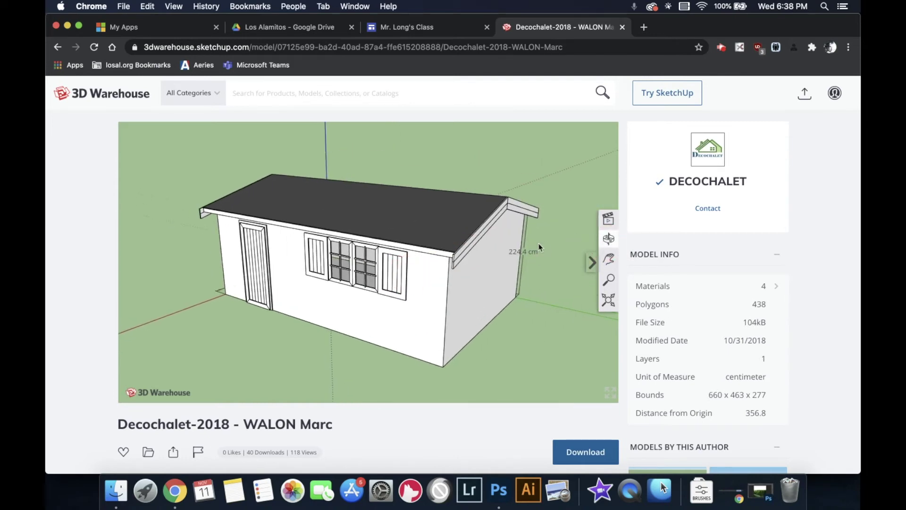
drag(399, 259, 442, 259)
click(608, 259)
drag(222, 276, 204, 303)
click(605, 239)
drag(522, 249, 351, 349)
drag(352, 287, 477, 246)
click(609, 261)
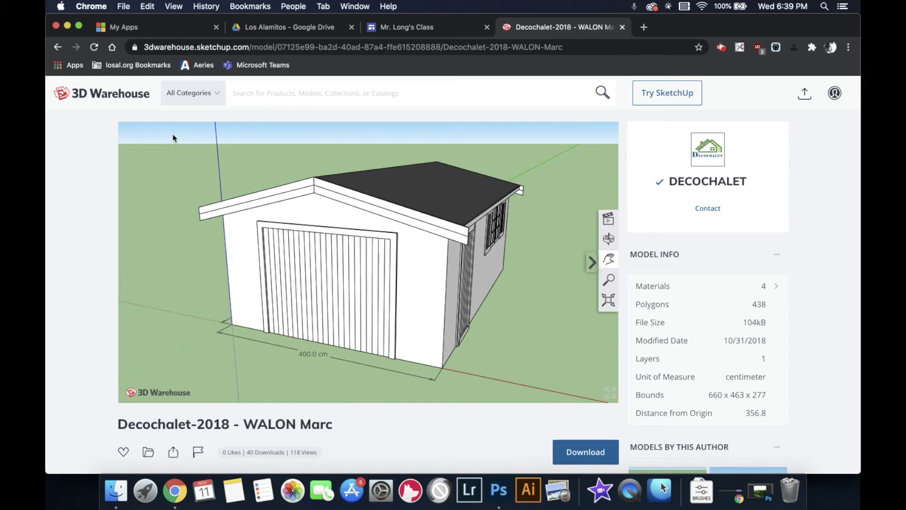
key(super+shift+3)
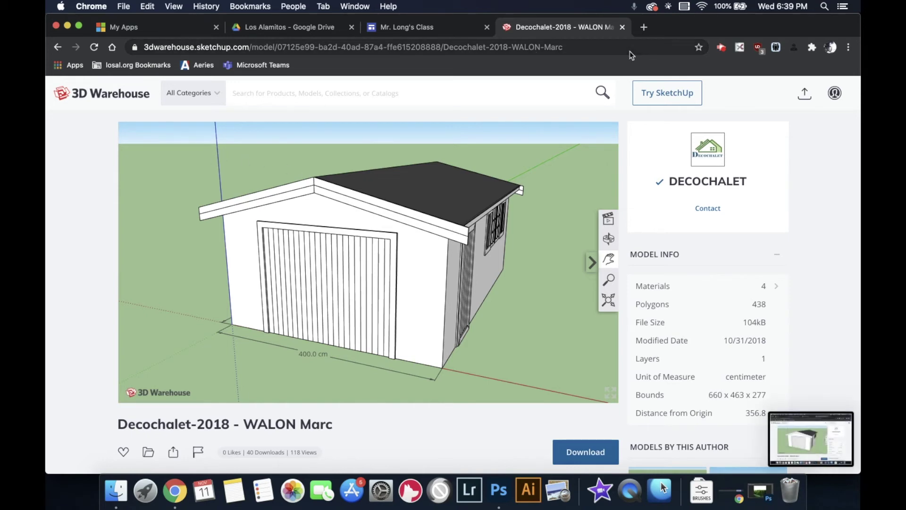
Step: Uncover the screenshots on the desktop and rename the side-view one as 3D model side
click(67, 25)
drag(839, 31, 743, 32)
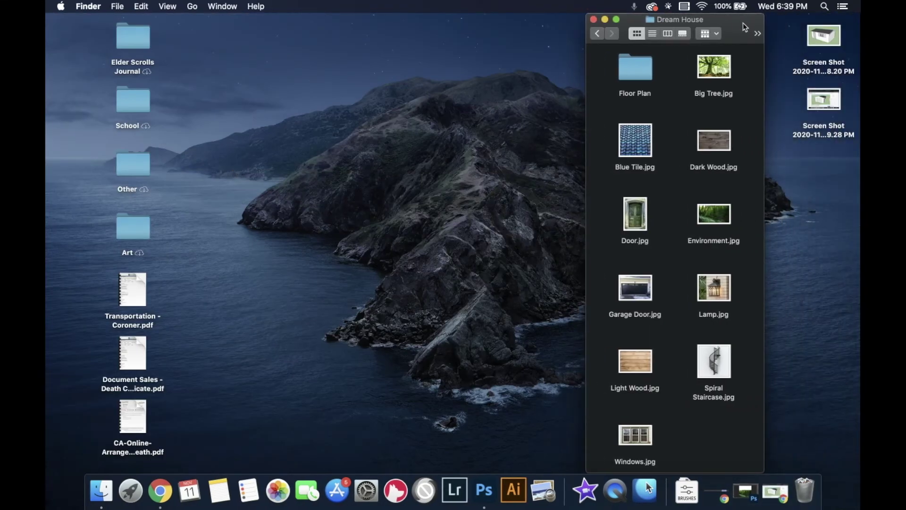
click(823, 64)
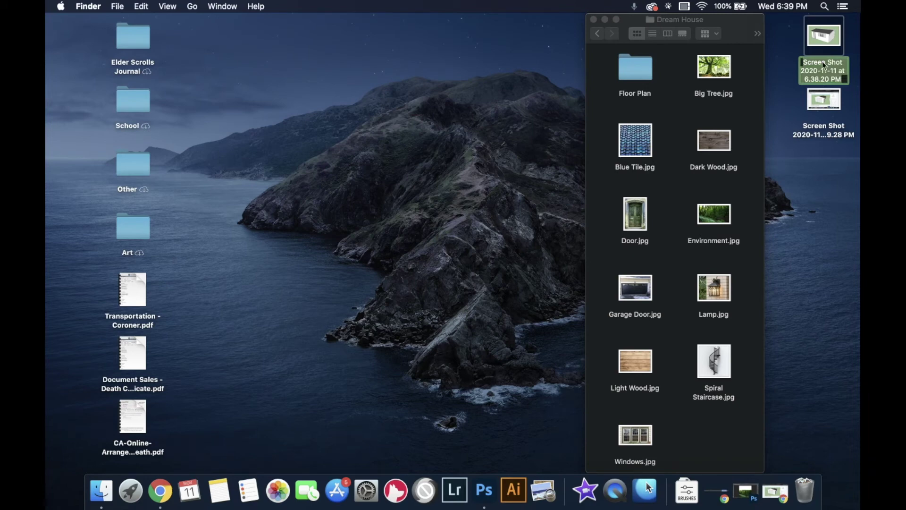
key(Return)
text(3D mo)
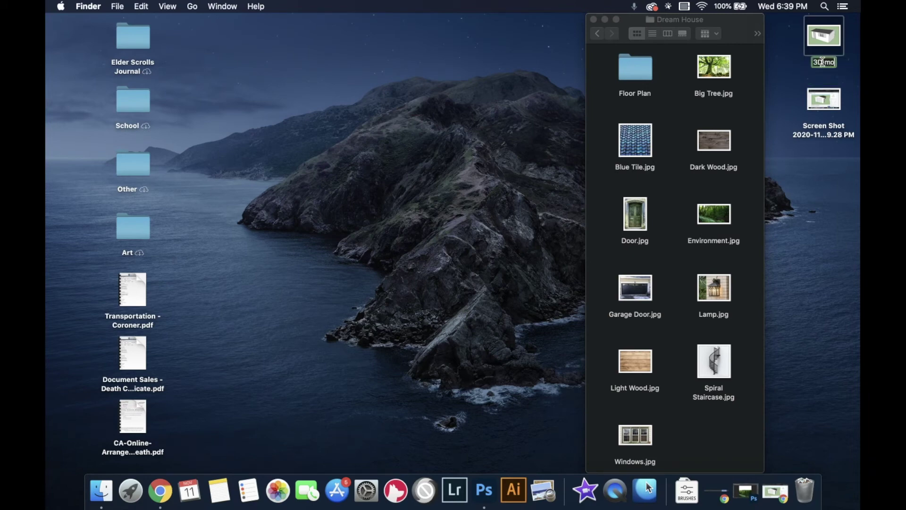
text(del side)
key(Return)
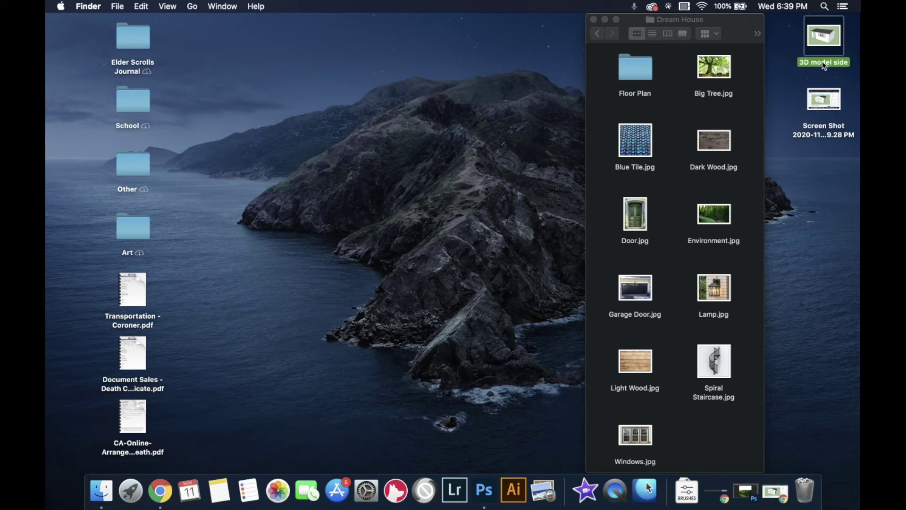
Step: Rename the garage-view screenshot on the desktop as 3D modle garage
click(828, 107)
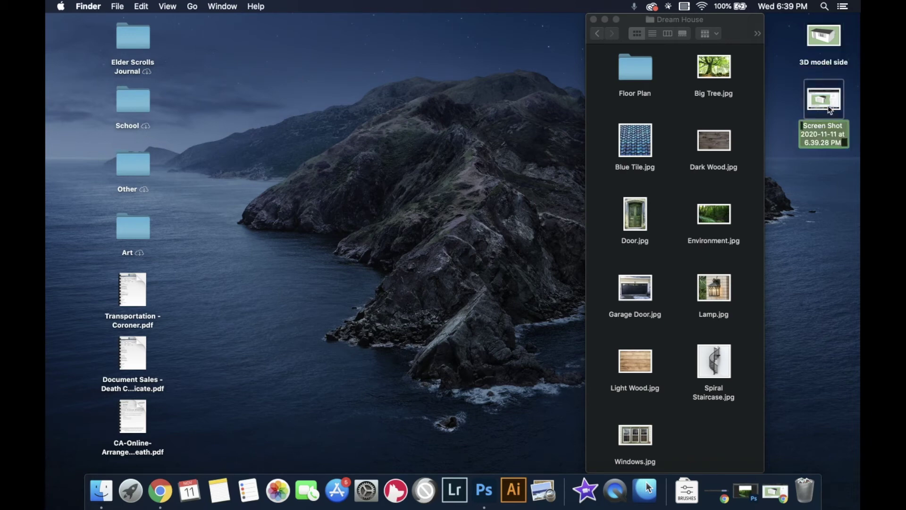
text(3D modle)
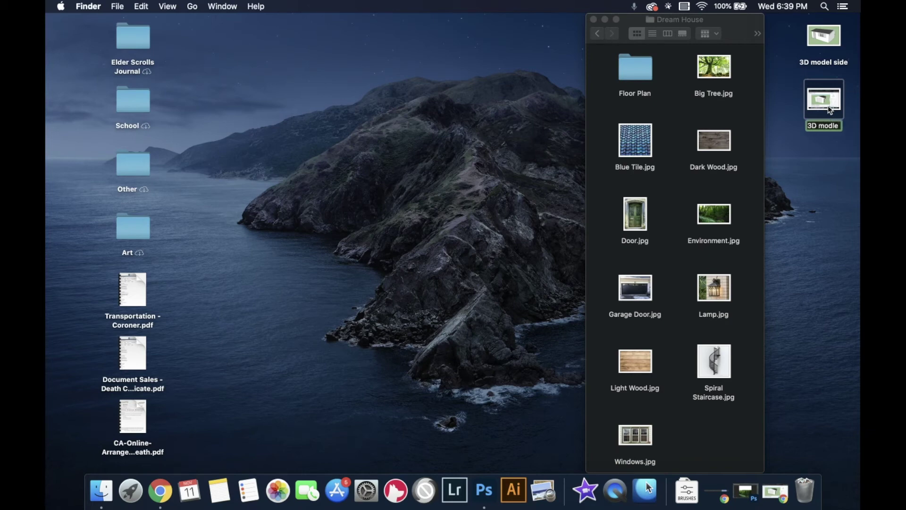
text( garage)
Step: Move both renamed screenshots into the Dream House folder and shift its window to the edge of the desktop
drag(787, 37, 854, 180)
drag(823, 53, 684, 330)
drag(721, 19, 818, 24)
Step: Switch to Photoshop, place both 3D model screenshots in the Dream House Demo document and enlarge the side view to the canvas width
click(745, 490)
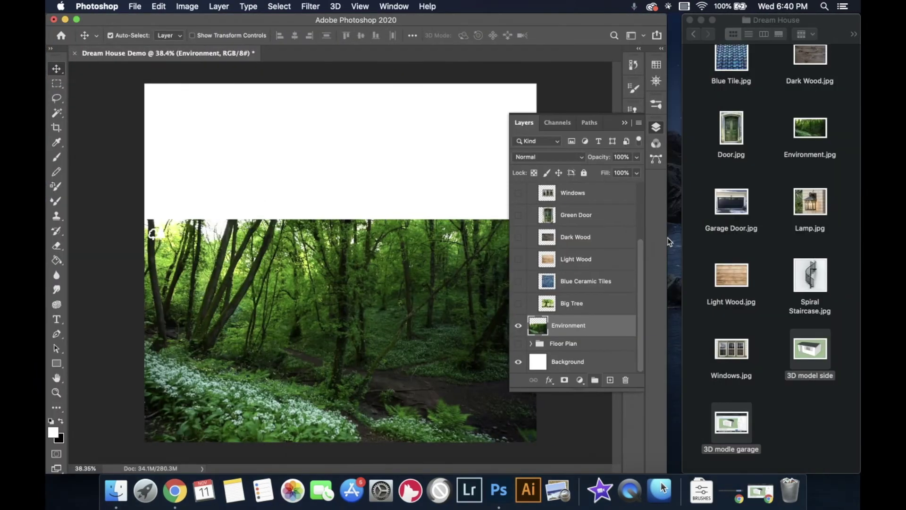
click(788, 378)
drag(788, 377, 502, 285)
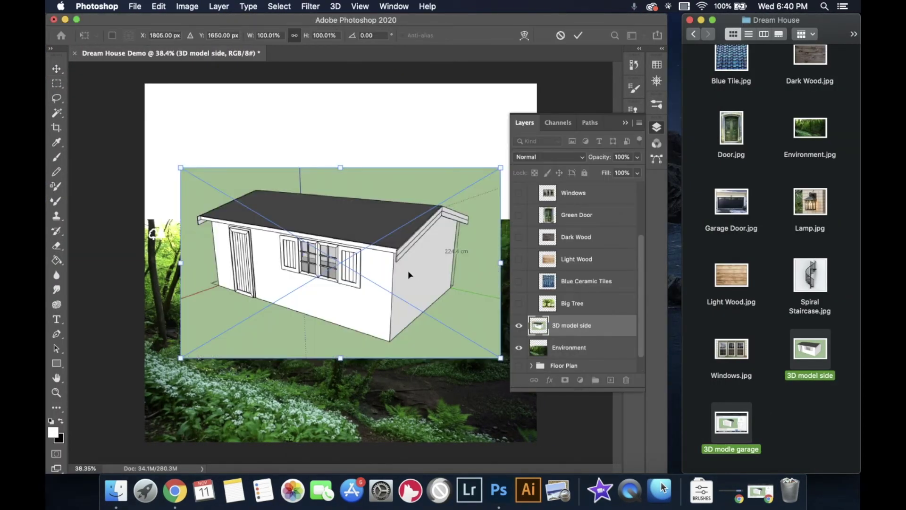
drag(501, 167, 535, 144)
key(Return)
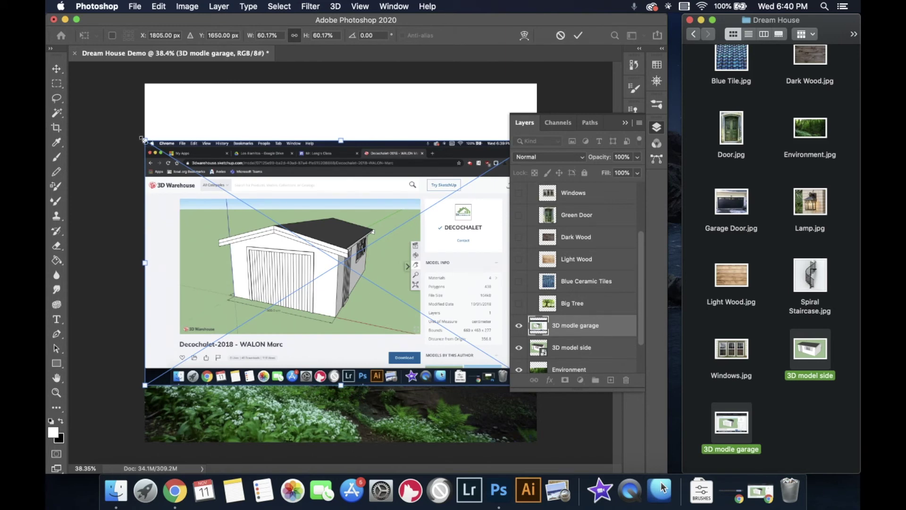
Step: Scale the placed garage screenshot to about 106.86% and position it so the whole garage model lies within the canvas
drag(141, 139, 98, 111)
drag(582, 413, 688, 479)
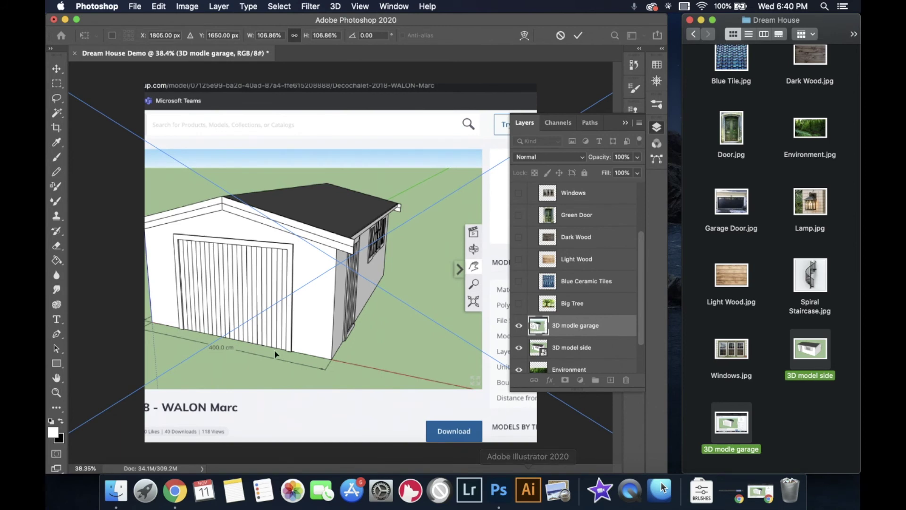
drag(309, 268, 378, 276)
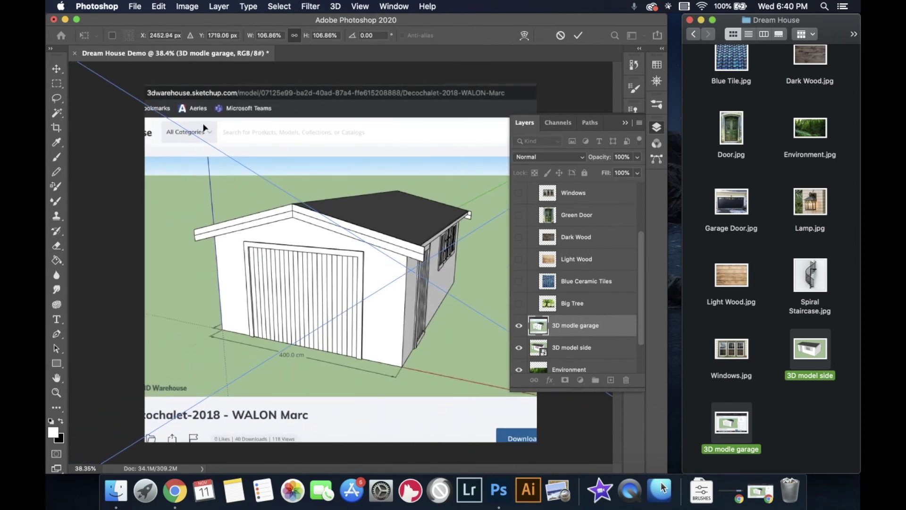
key(Return)
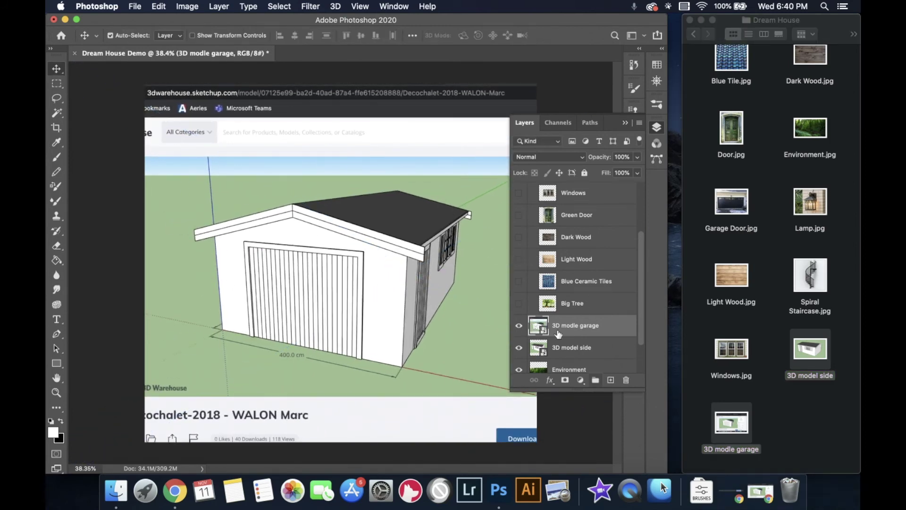
Step: Enlarge the document window and rasterize the 3D modle garage and 3D model side layers
double_click(603, 22)
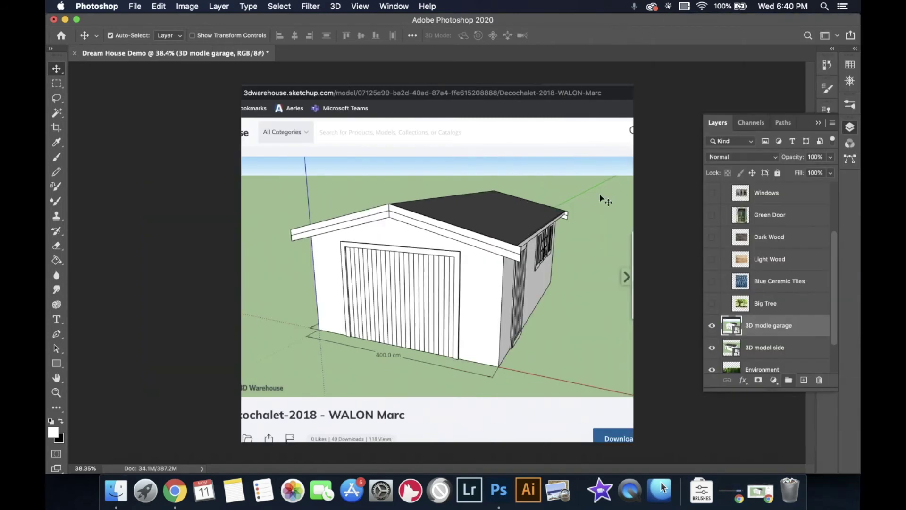
right_click(750, 329)
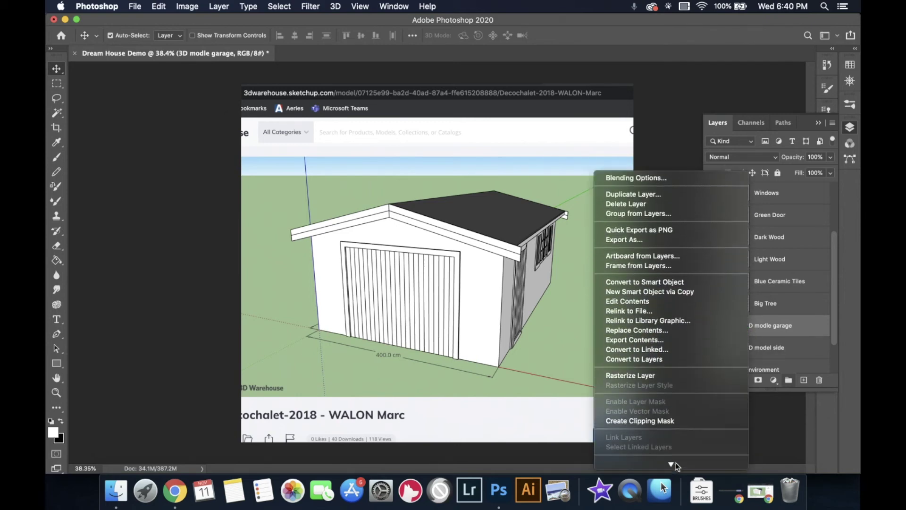
click(661, 371)
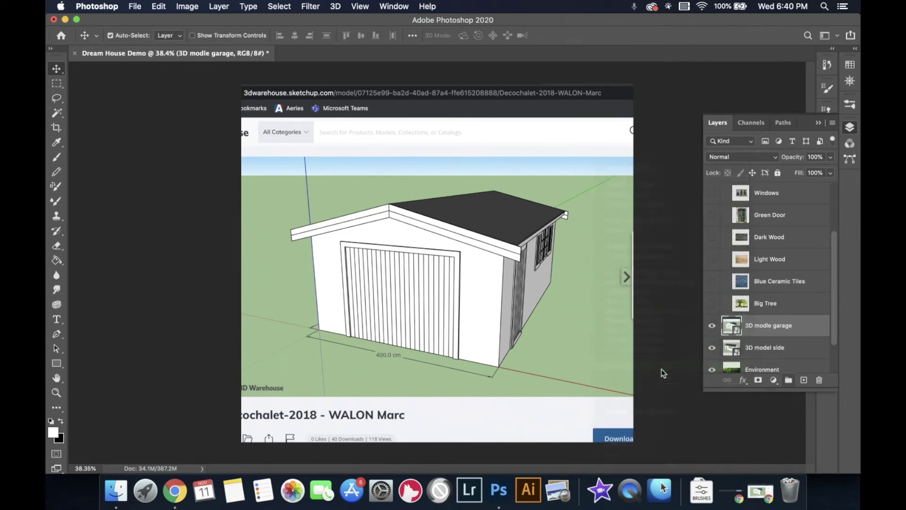
right_click(758, 351)
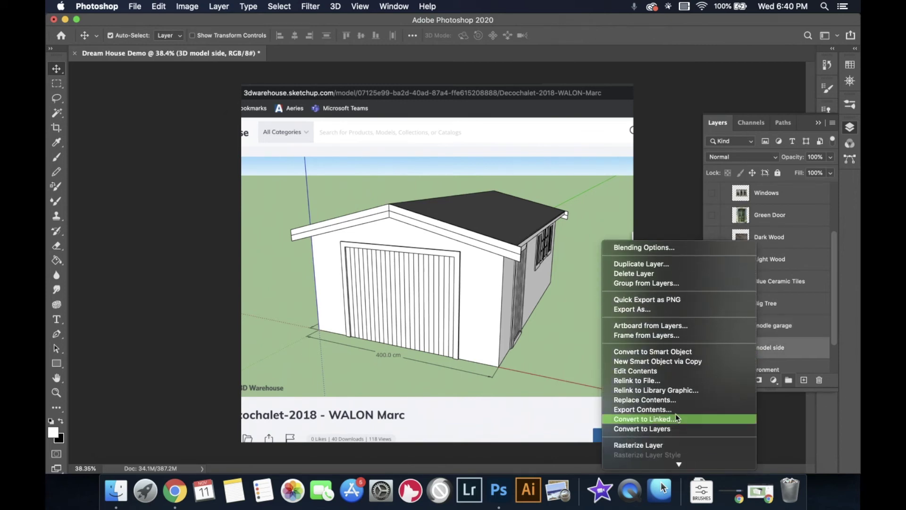
scroll(660, 439, down, 2)
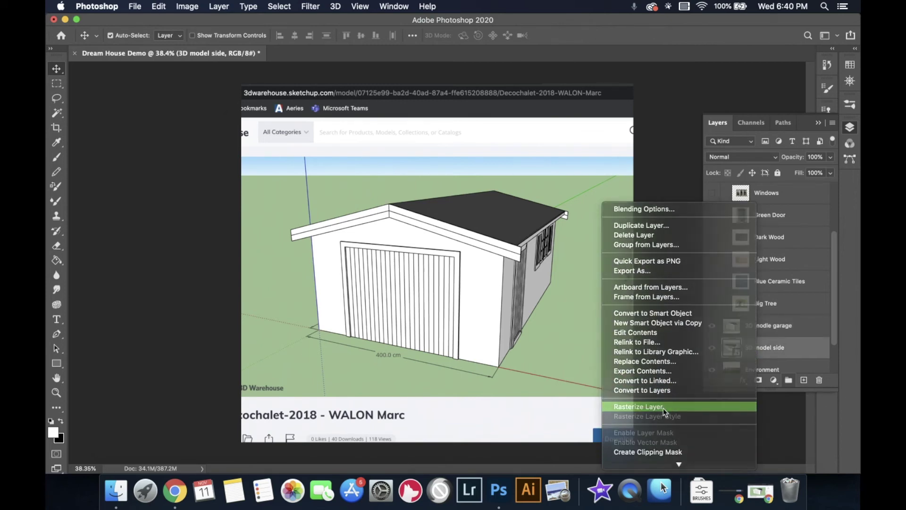
click(663, 408)
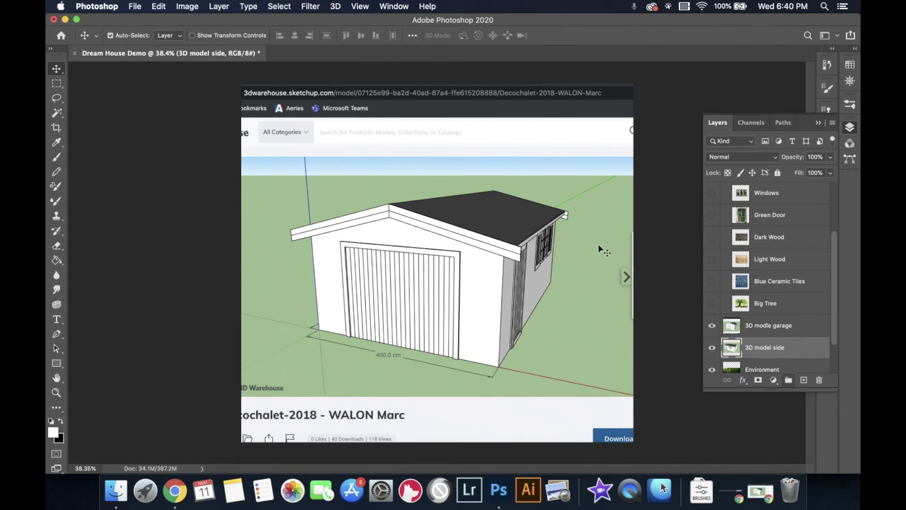
Step: Make the 3D modle garage layer active and hide the Environment and Background layers
click(767, 329)
click(712, 369)
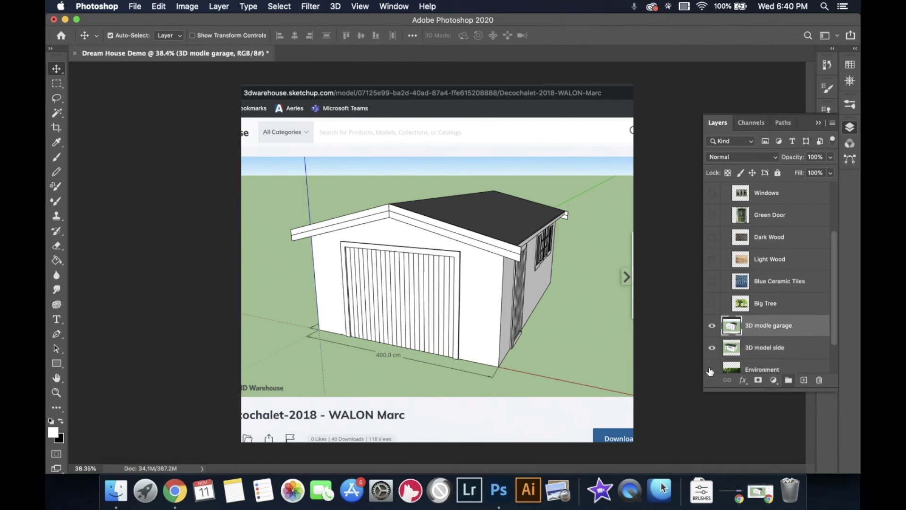
scroll(835, 337, down, 1)
scroll(835, 337, down, 3)
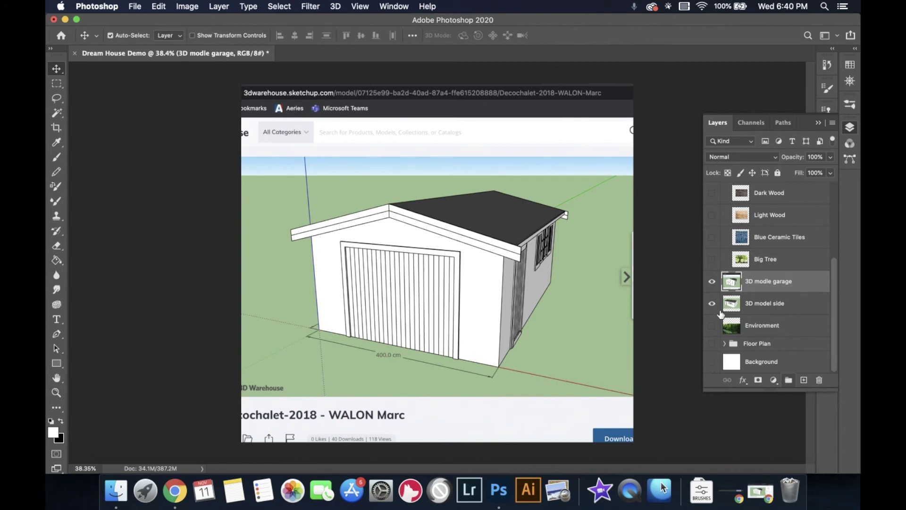
scroll(773, 329, up, 9)
scroll(773, 328, down, 9)
Step: Delete the green ground on both sides of the garage model using Magic Wand selections
click(57, 115)
click(275, 226)
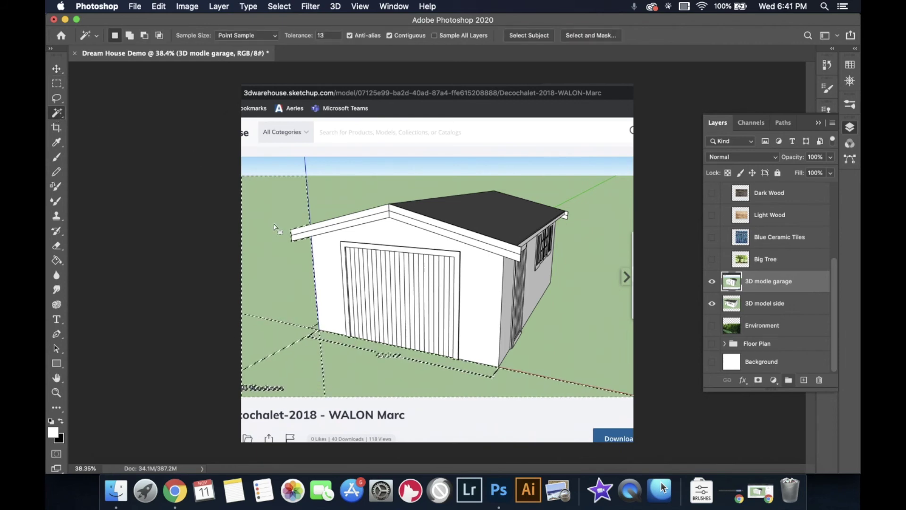
key(Delete)
click(550, 337)
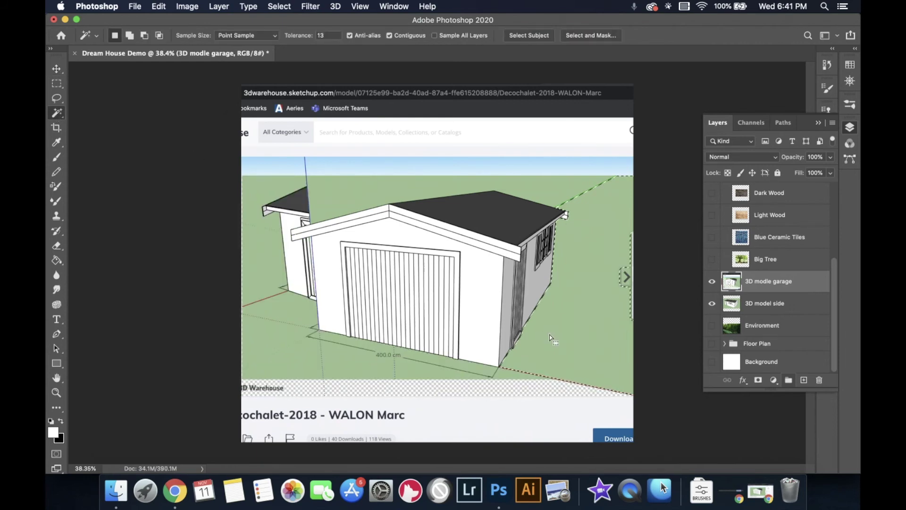
key(Delete)
Step: Delete the sky areas and the white web page areas above and below the garage model with Magic Wand selections
click(527, 165)
key(Delete)
click(296, 164)
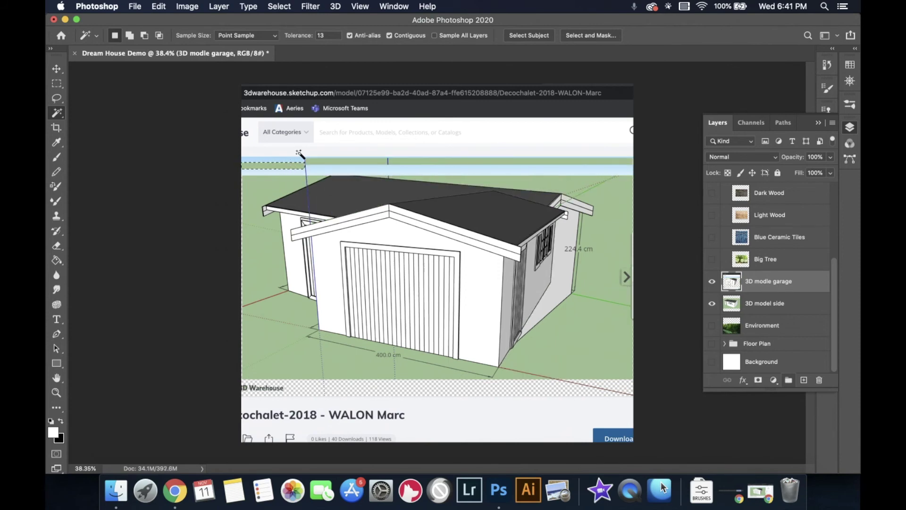
key(Delete)
click(299, 154)
key(Delete)
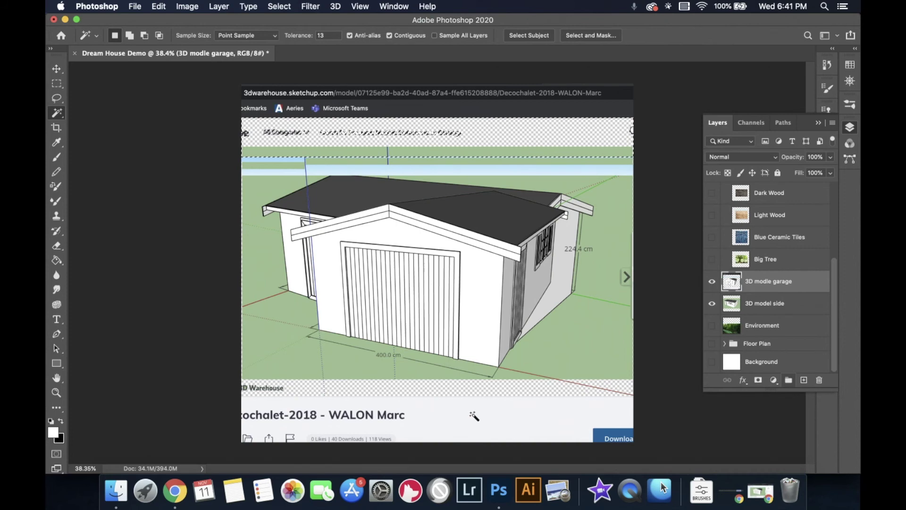
click(474, 415)
key(Delete)
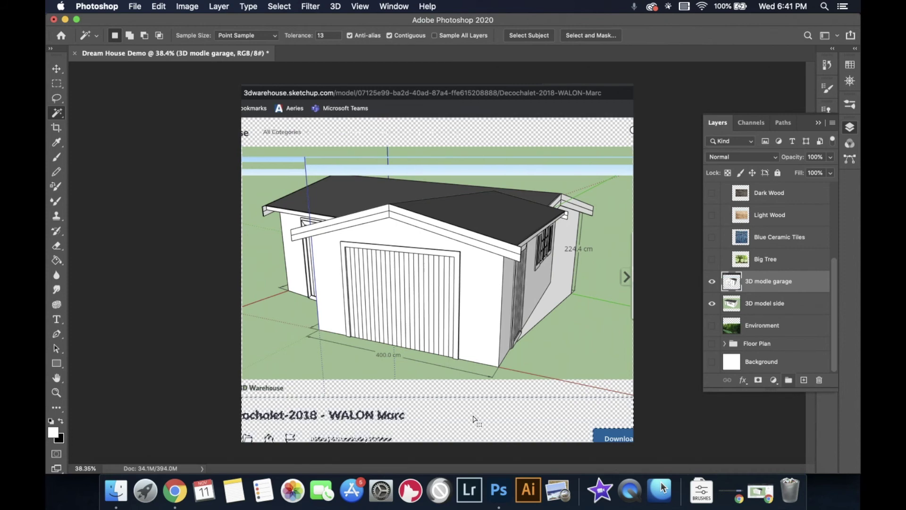
Step: Hide the 3D model side layer and erase the leftover browser bars above the garage model with a 254 px eraser
click(711, 303)
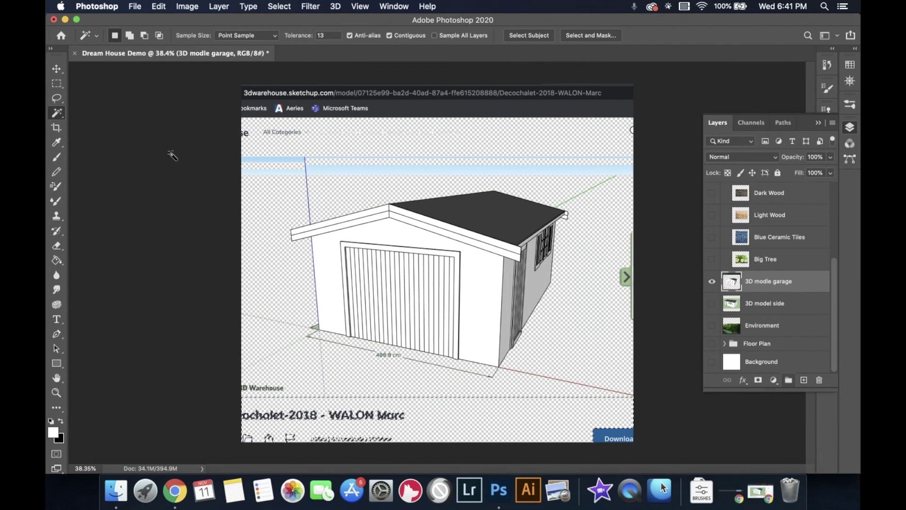
key(b)
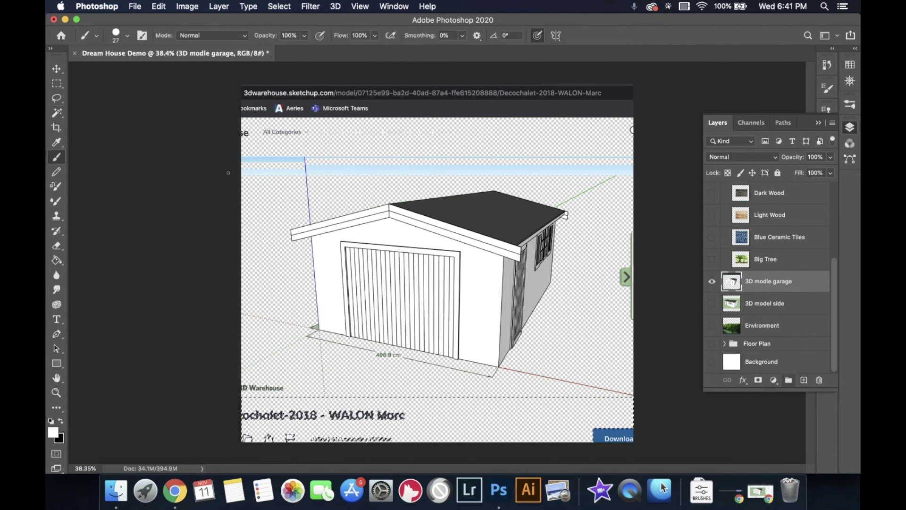
key(e)
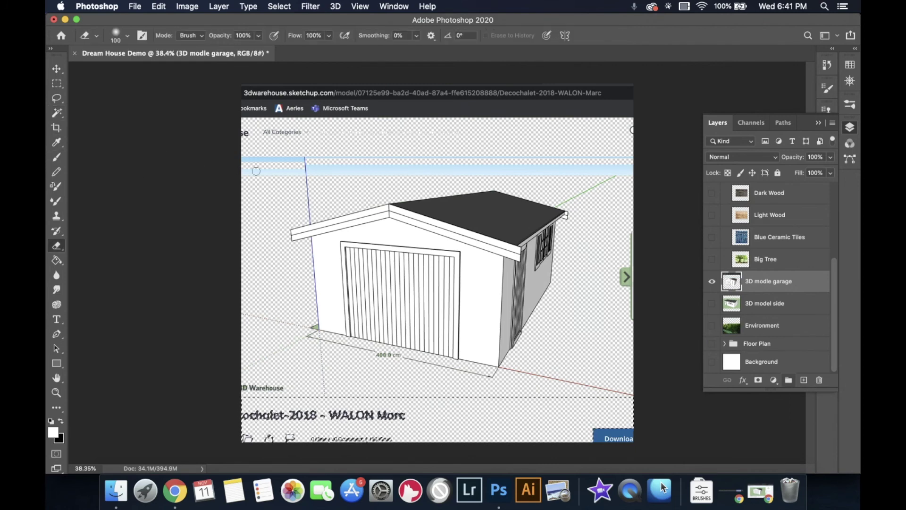
drag(256, 173, 274, 177)
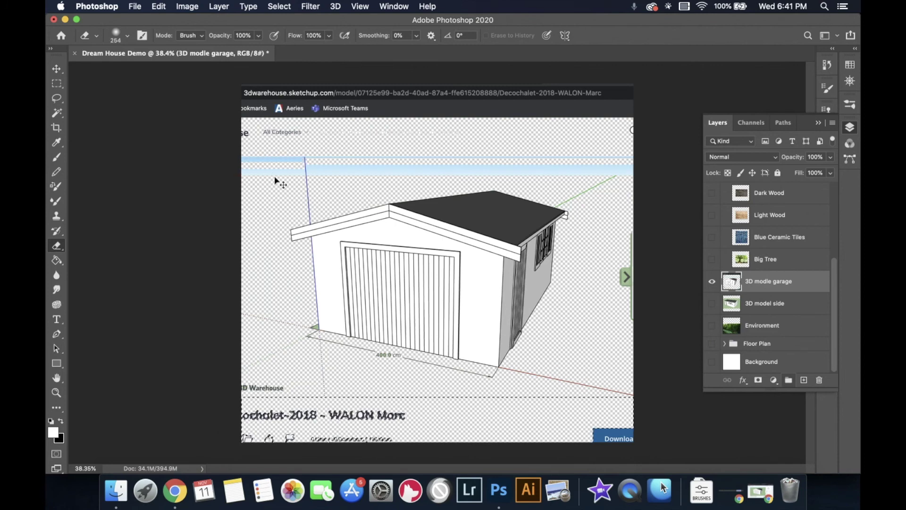
mouse_move(249, 192)
mouse_down()
mouse_move(269, 146)
mouse_move(234, 152)
mouse_move(288, 95)
mouse_move(264, 90)
mouse_move(444, 97)
mouse_up()
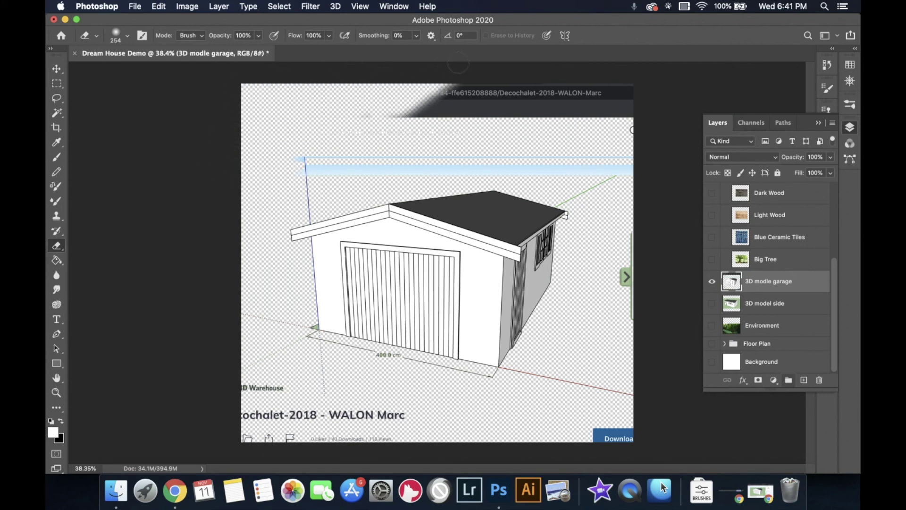
mouse_move(378, 133)
mouse_down()
mouse_move(515, 92)
mouse_move(562, 95)
mouse_move(554, 73)
mouse_move(629, 127)
mouse_up()
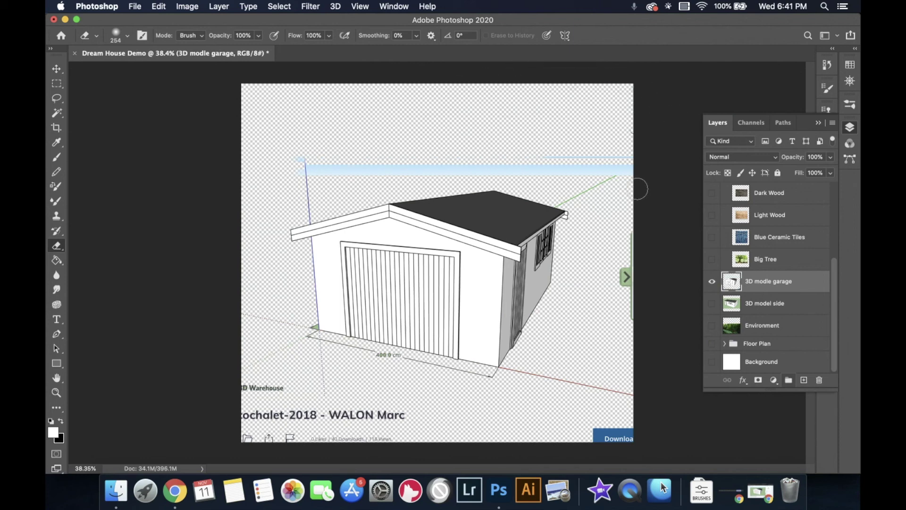
drag(633, 162, 641, 171)
click(559, 197)
key(super+z)
key(super+z)
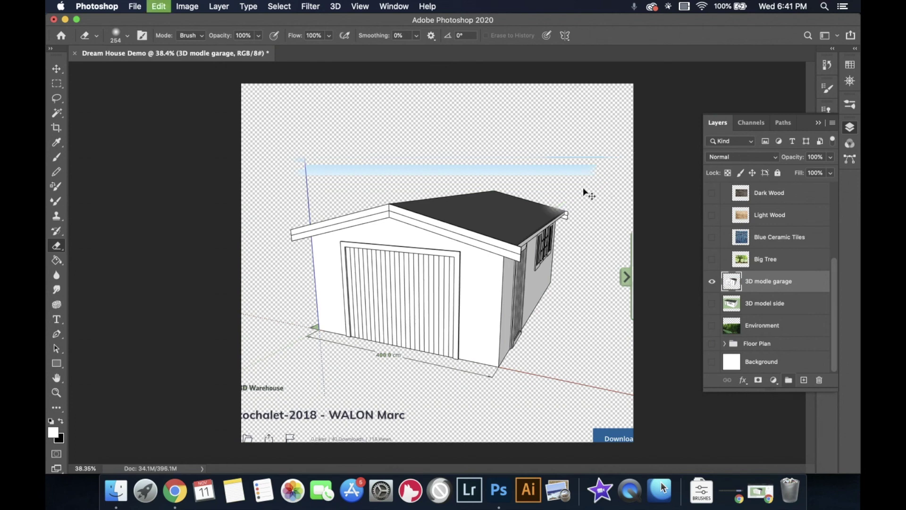
key(super+z)
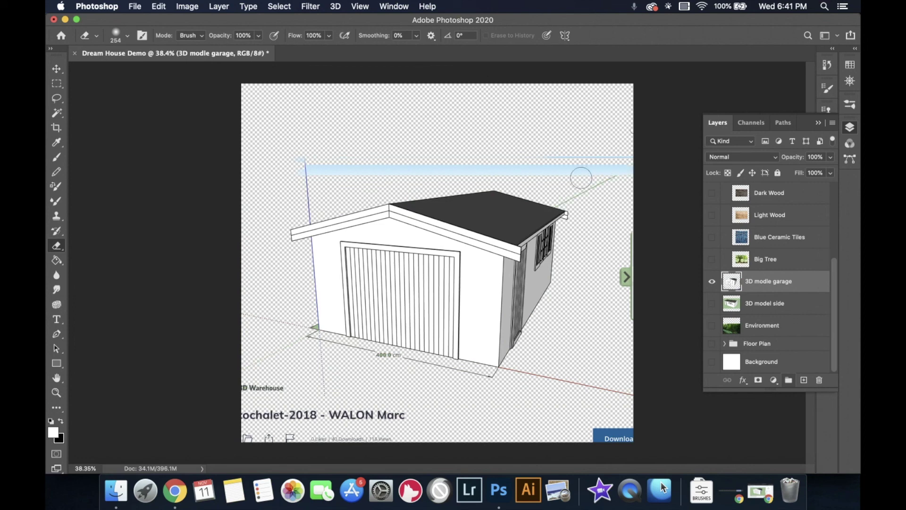
Step: Clear the remaining sky band, guide lines, dimension and page remnants around the garage model
click(117, 36)
mouse_move(306, 221)
mouse_down()
mouse_move(326, 163)
mouse_move(620, 166)
mouse_move(630, 215)
mouse_move(559, 193)
mouse_move(627, 320)
mouse_move(514, 379)
mouse_move(317, 345)
mouse_move(305, 325)
mouse_move(289, 345)
mouse_move(428, 403)
mouse_move(617, 429)
mouse_up()
key(m)
drag(263, 91, 609, 372)
Step: Hide the garage layer, show and activate 3D model side, and delete the green background around its house with the Magic Wand
click(712, 281)
click(712, 303)
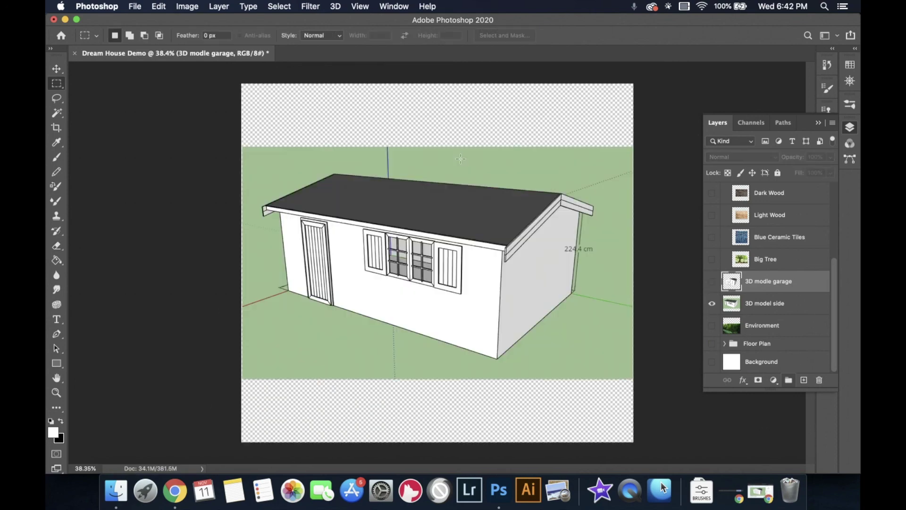
key(w)
click(289, 169)
click(765, 303)
click(302, 170)
key(Delete)
click(370, 346)
key(super+z)
Step: Erase the leftover lines around the side-view house and paint over the dimension text on its end wall with the sampled wall gray
key(e)
mouse_move(272, 289)
mouse_down()
mouse_move(388, 163)
mouse_move(582, 255)
mouse_move(477, 369)
mouse_move(463, 298)
mouse_up()
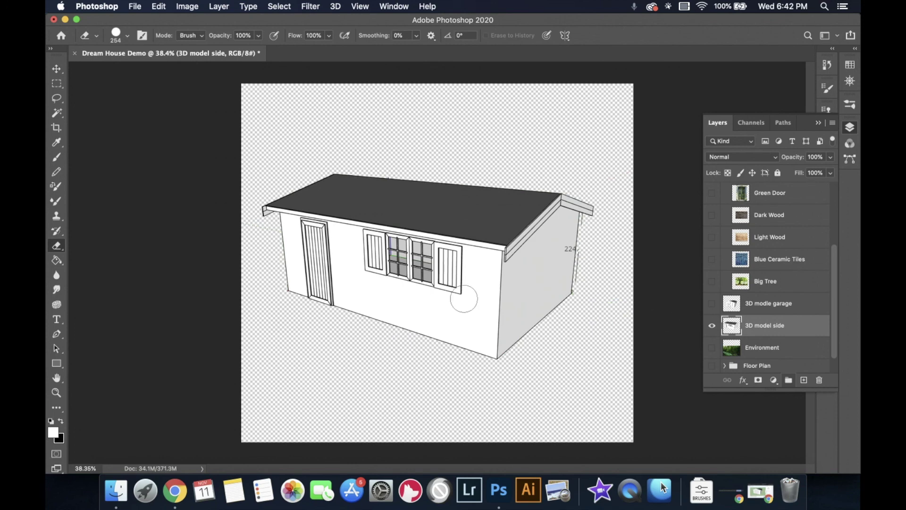
key(i)
key(b)
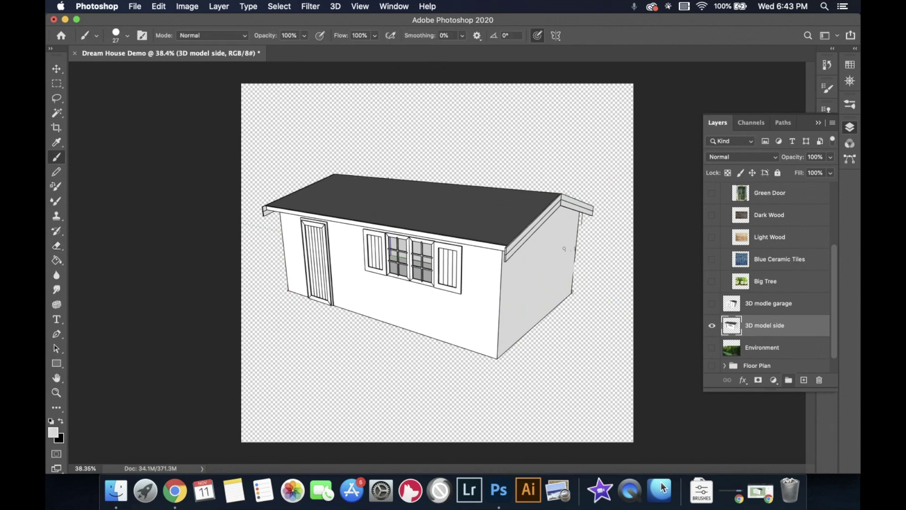
Step: Compare with the garage layer, show the Environment layer, and move the side-view house lower over the forest
click(711, 302)
click(712, 303)
click(711, 303)
click(712, 303)
click(712, 347)
click(56, 70)
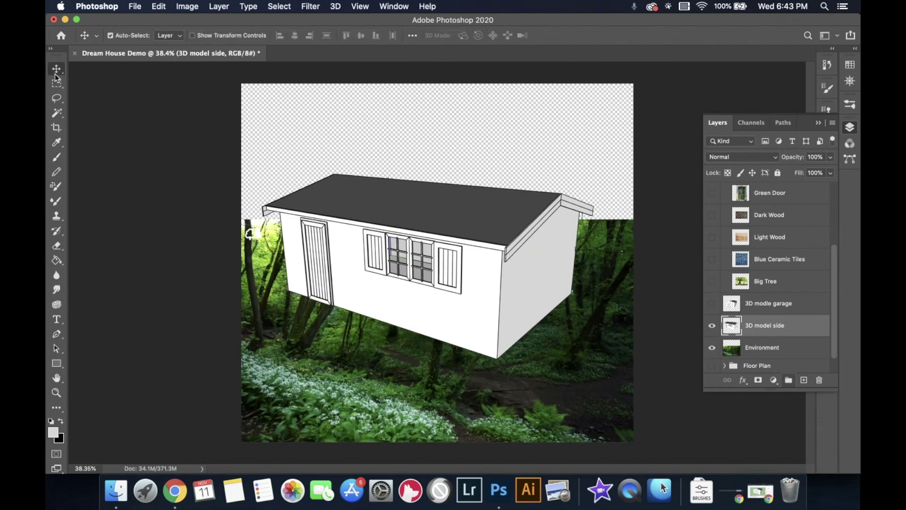
drag(453, 307, 450, 323)
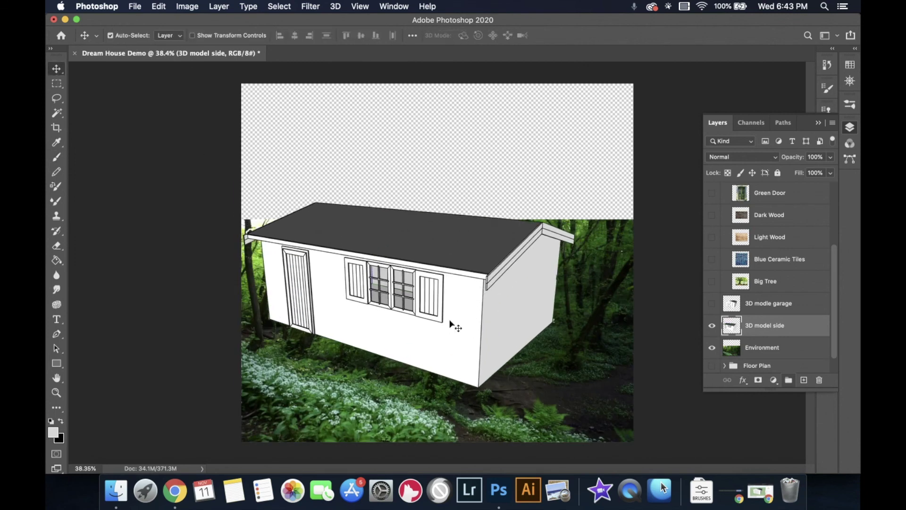
Step: Scale the side-view house to about 48% and position it on the white flowers in the forest's lower-left area
key(super+t)
drag(585, 201, 434, 307)
drag(396, 359, 416, 365)
drag(453, 315, 448, 318)
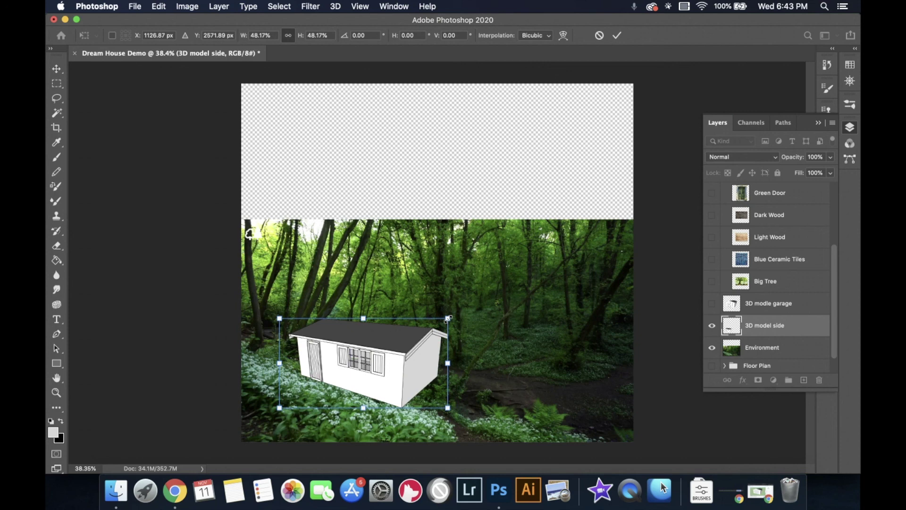